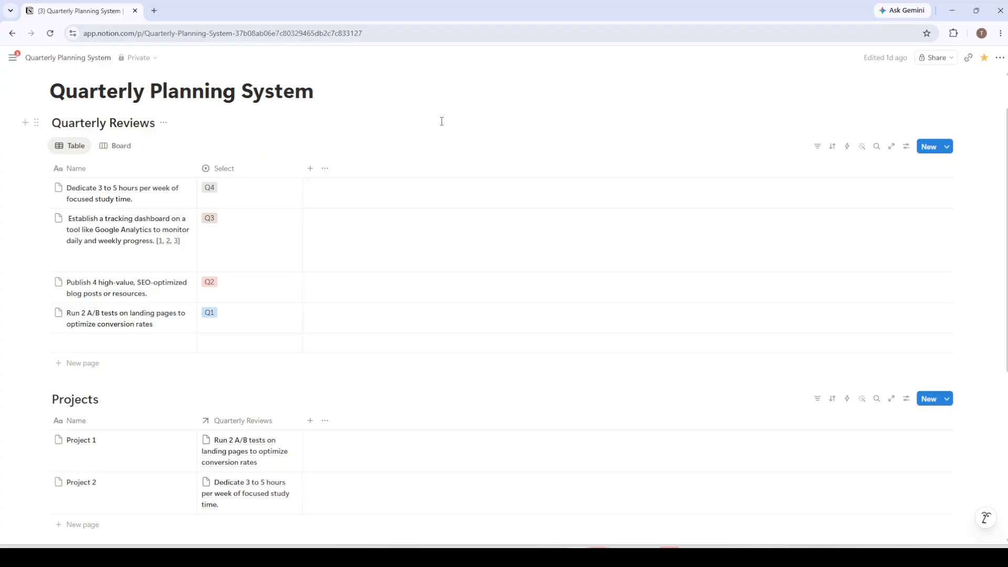
# Switch the Quarterly Reviews database to its Board view and look over the Projects and Tasks tables below it
pyautogui.click(121, 146)
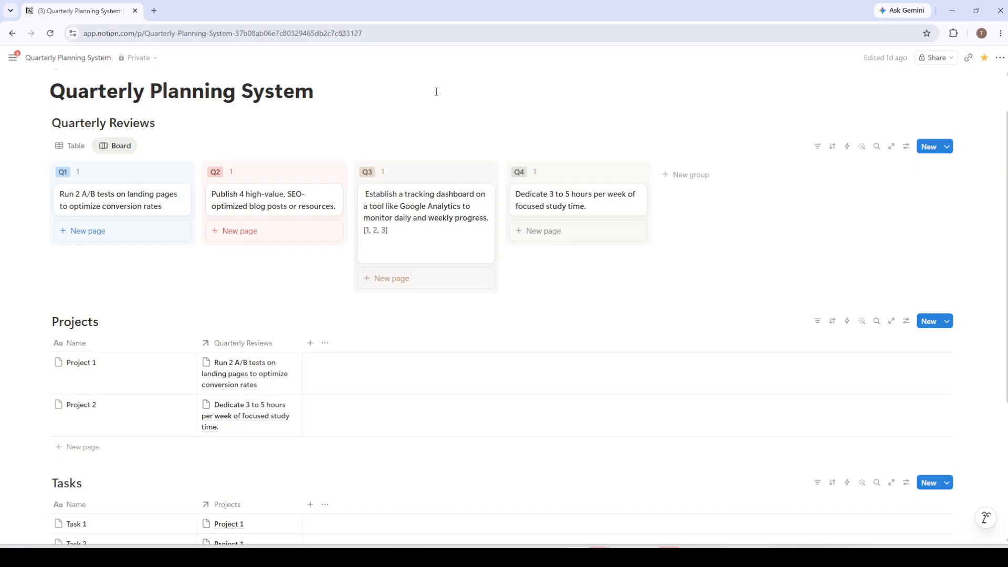
pyautogui.scroll(-3, 428, 94)
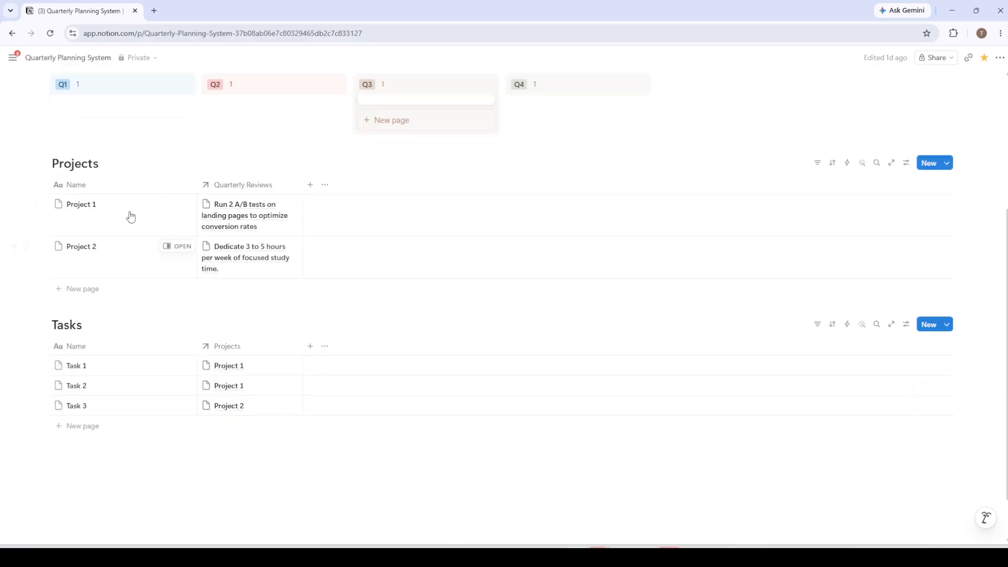
pyautogui.scroll(4, 139, 340)
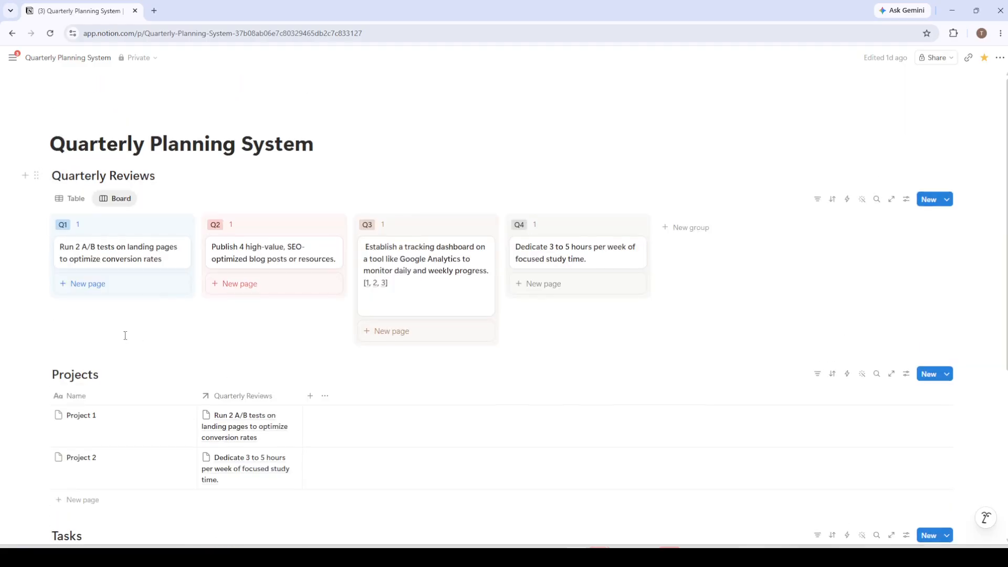
pyautogui.scroll(-1, 114, 341)
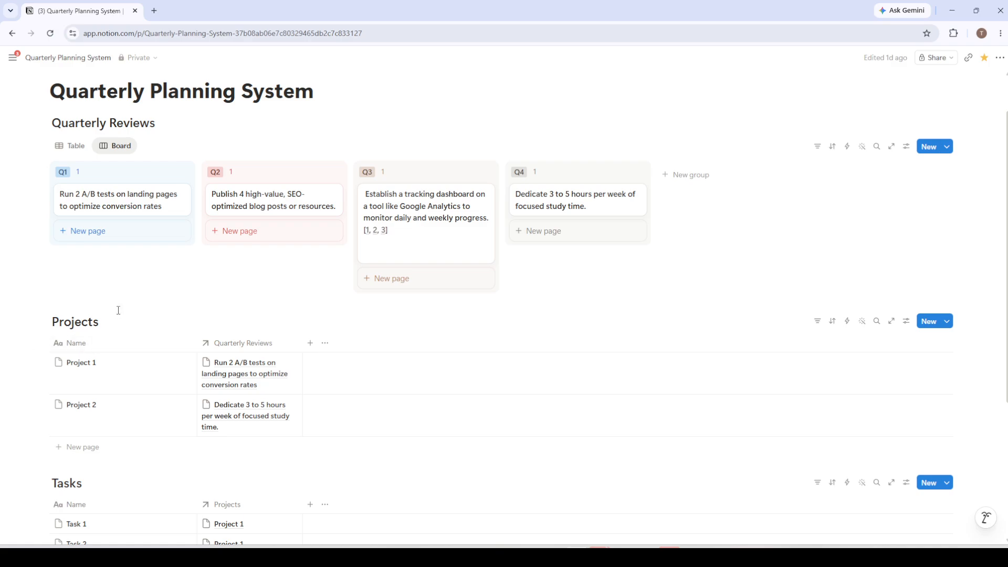
pyautogui.scroll(-1, 118, 310)
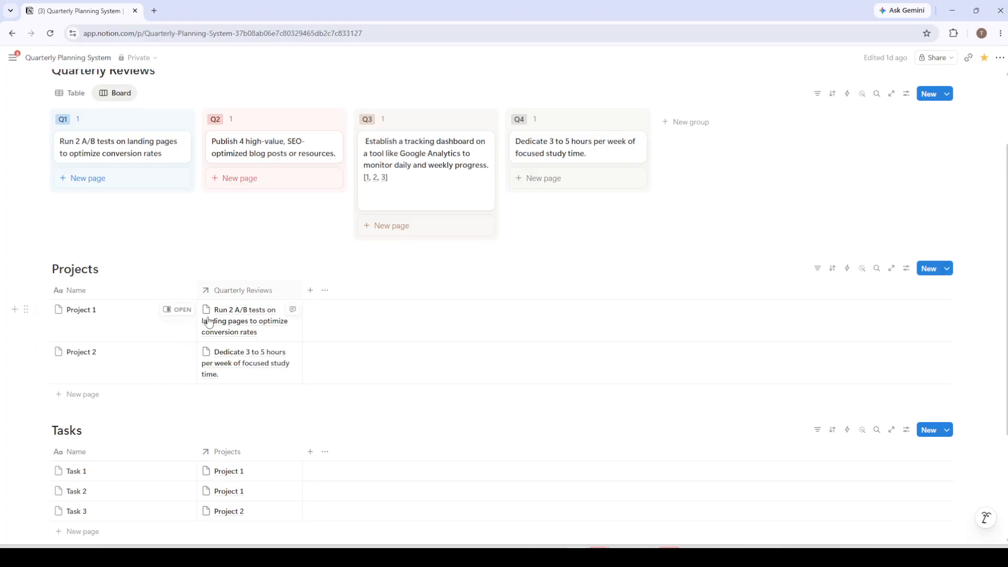
pyautogui.click(313, 295)
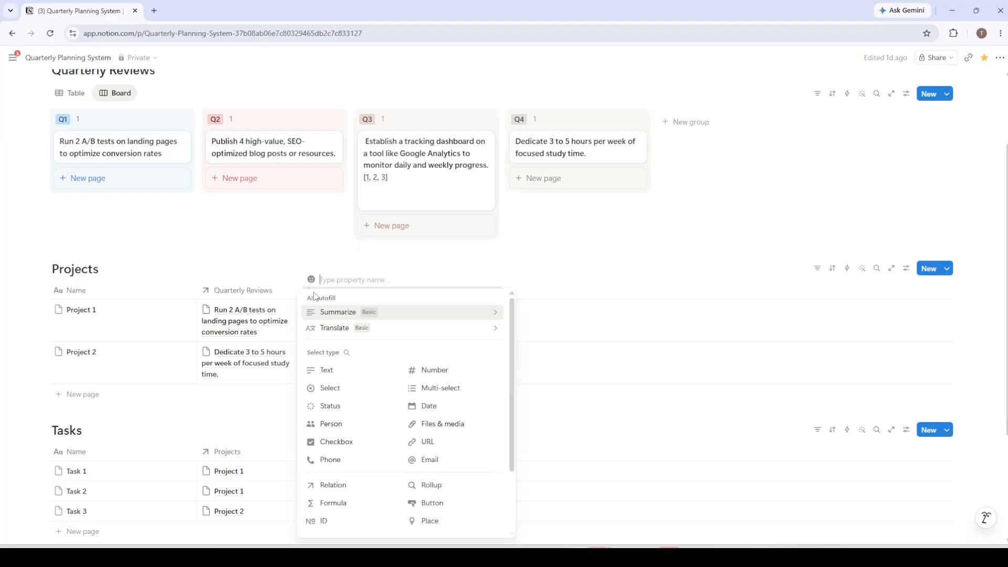
pyautogui.scroll(-1, 418, 399)
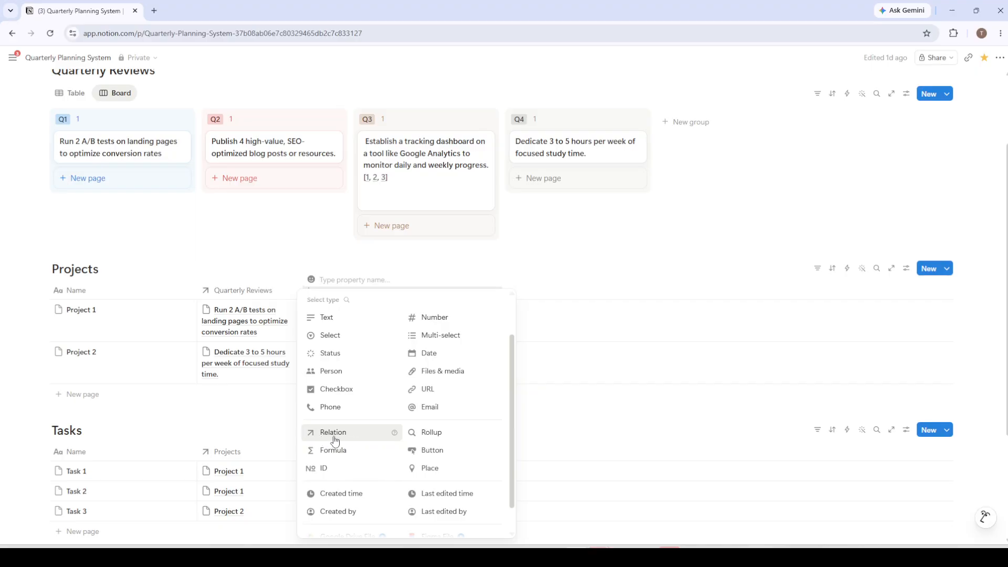
pyautogui.click(586, 415)
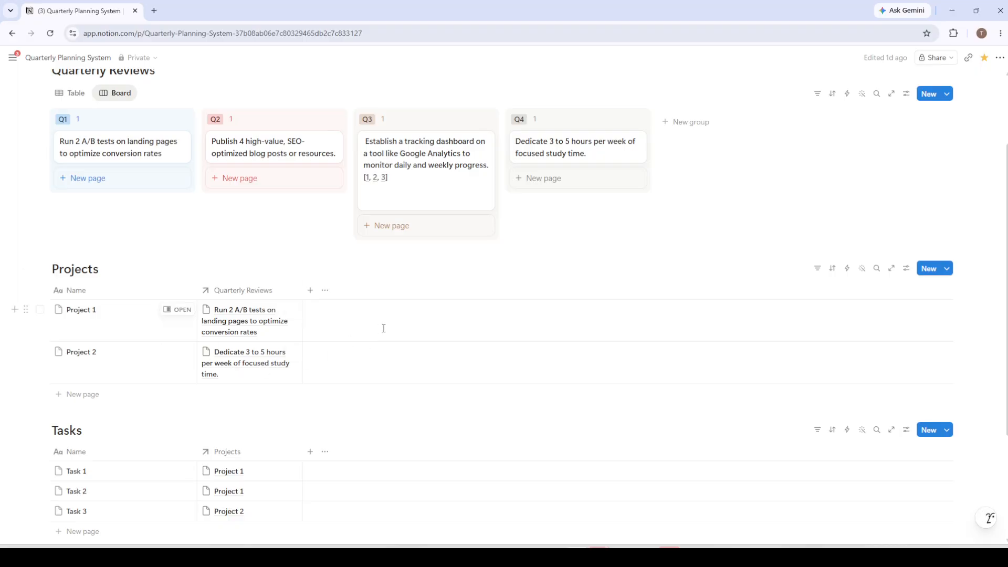
# Add a Date property to the Projects table
pyautogui.scroll(1, 383, 328)
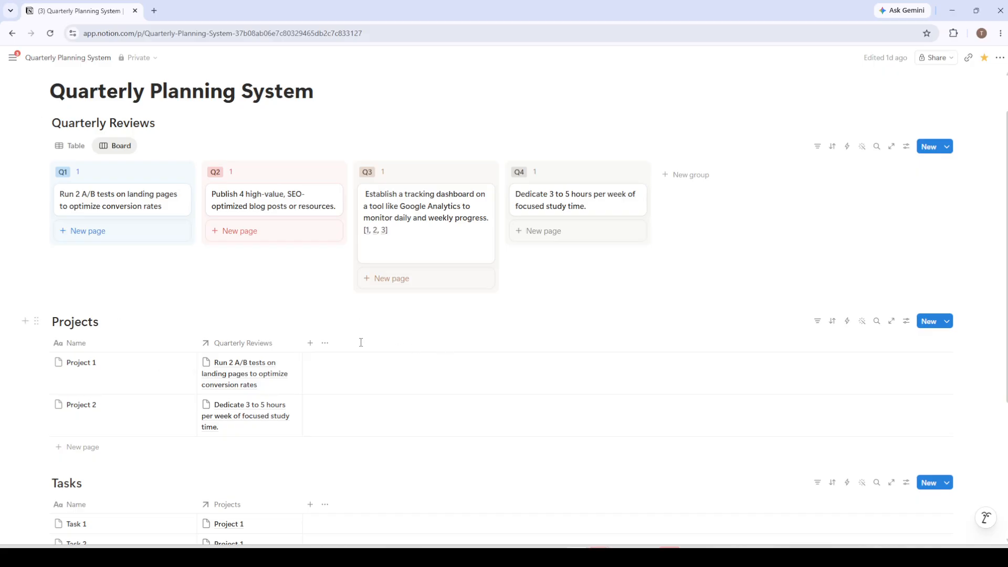
pyautogui.click(311, 343)
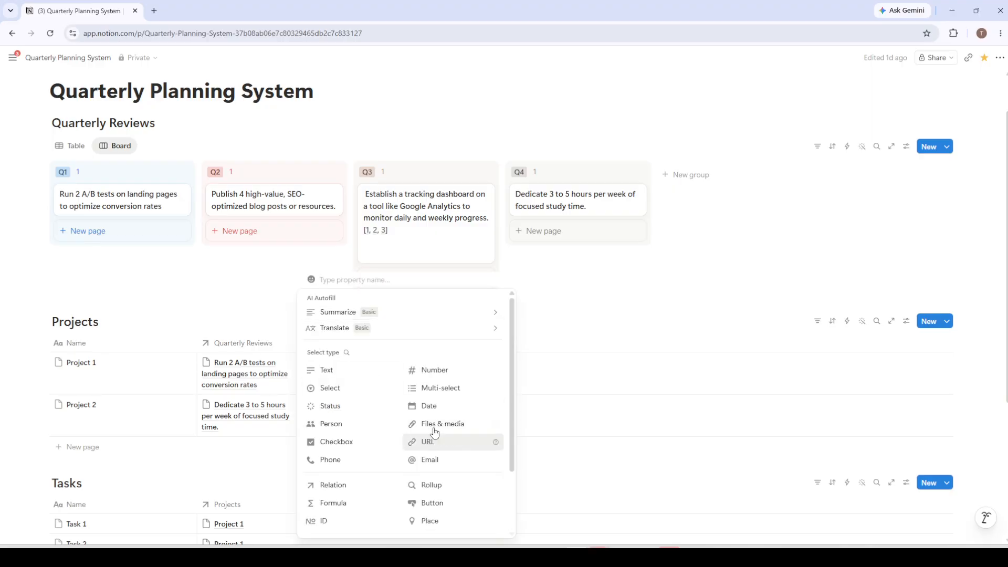
pyautogui.click(427, 405)
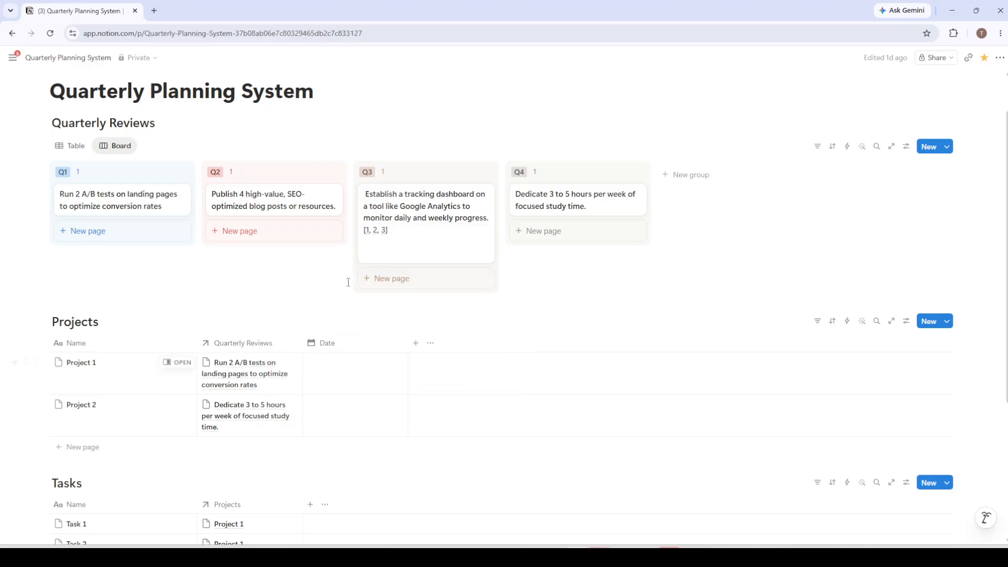
# Browse the calendar months for Project 1's Date entry and close the calendar without choosing a date
pyautogui.click(352, 377)
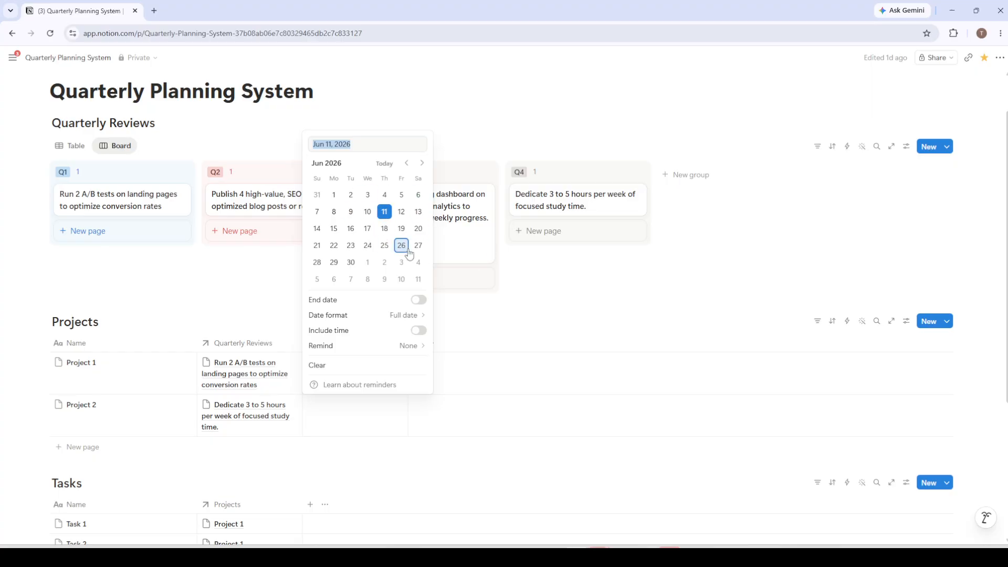
pyautogui.click(421, 166)
pyautogui.click(421, 166)
pyautogui.click(422, 166)
pyautogui.click(421, 166)
pyautogui.click(422, 166)
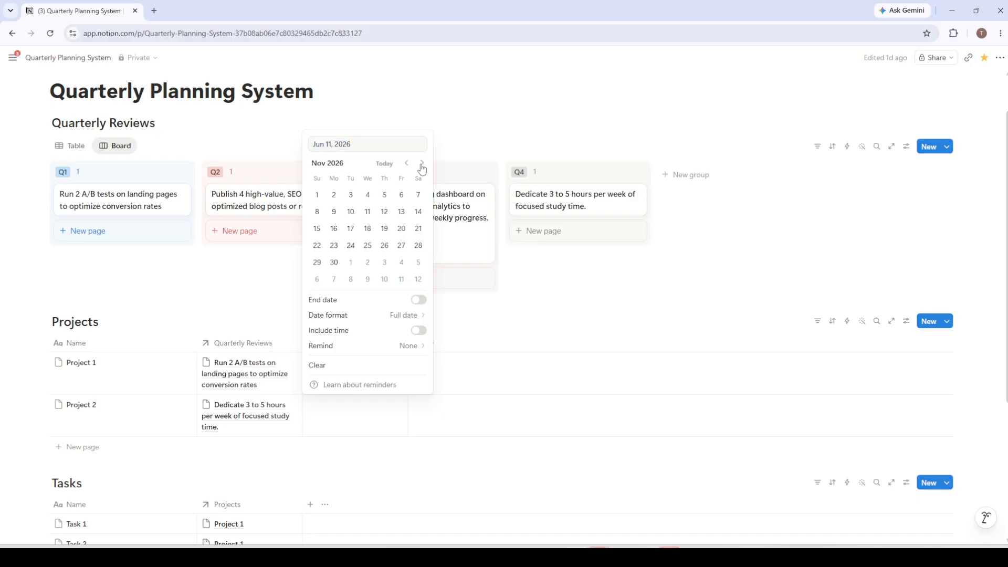
pyautogui.click(421, 166)
pyautogui.click(405, 166)
pyautogui.click(406, 166)
pyautogui.click(405, 166)
pyautogui.click(407, 165)
pyautogui.click(407, 164)
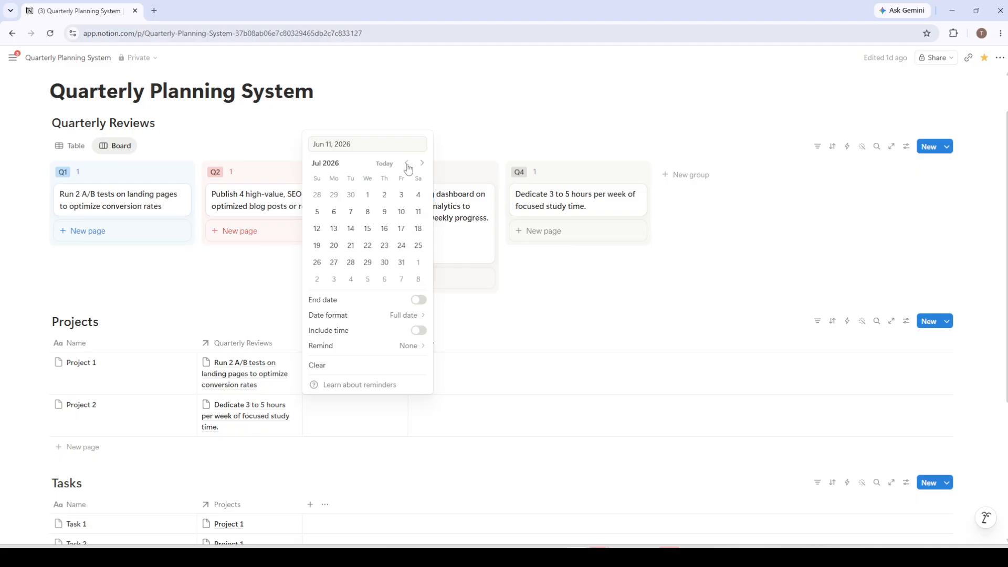
pyautogui.click(408, 165)
pyautogui.click(407, 164)
pyautogui.click(407, 164)
pyautogui.press('Escape')
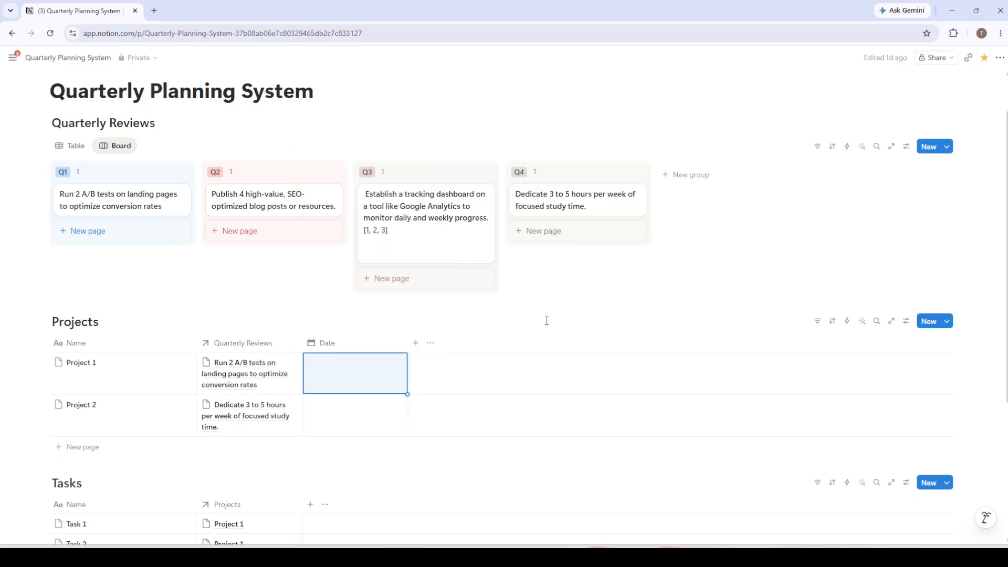
pyautogui.click(574, 321)
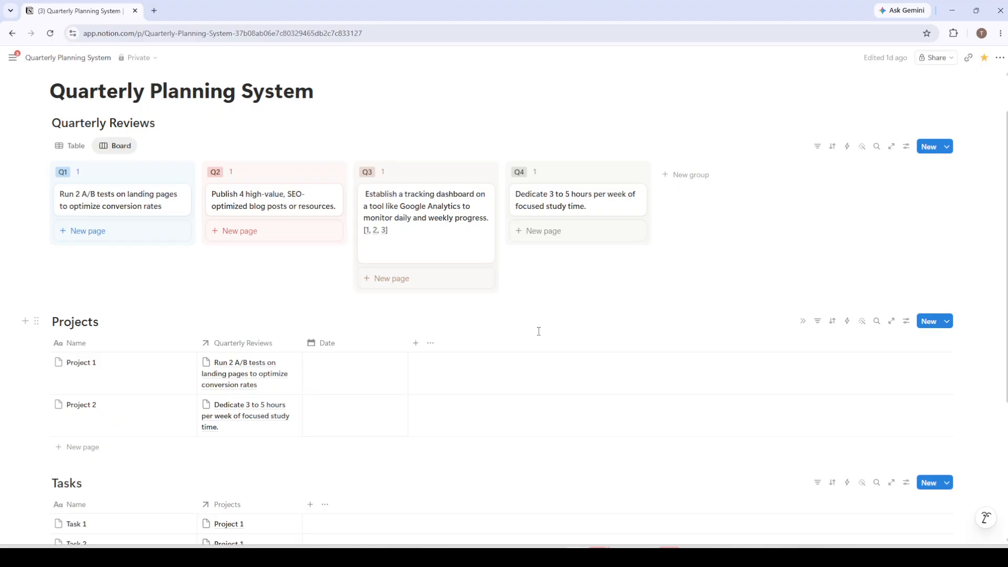
# Add a Checkbox property to the Tasks table
pyautogui.scroll(-3, 538, 331)
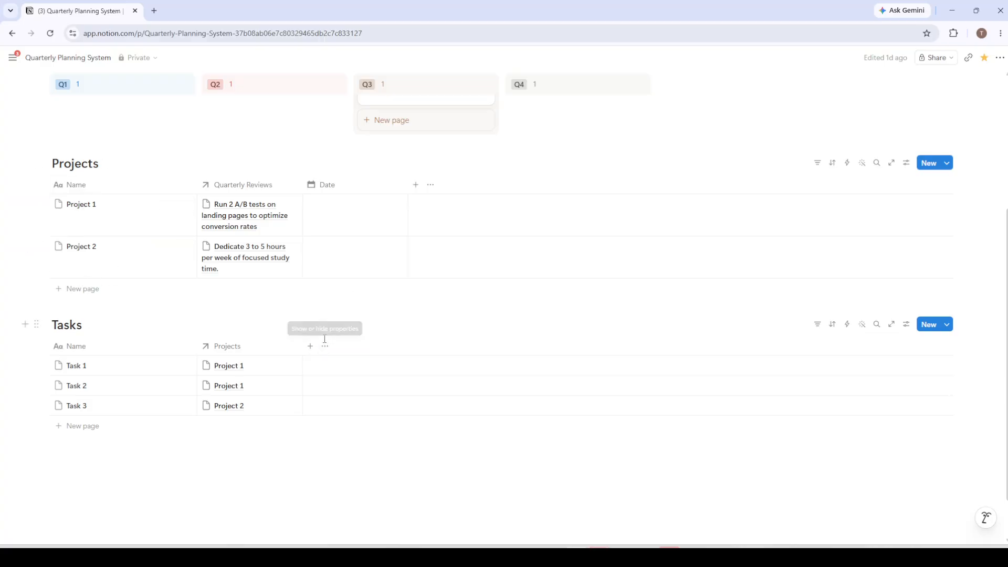
pyautogui.click(310, 348)
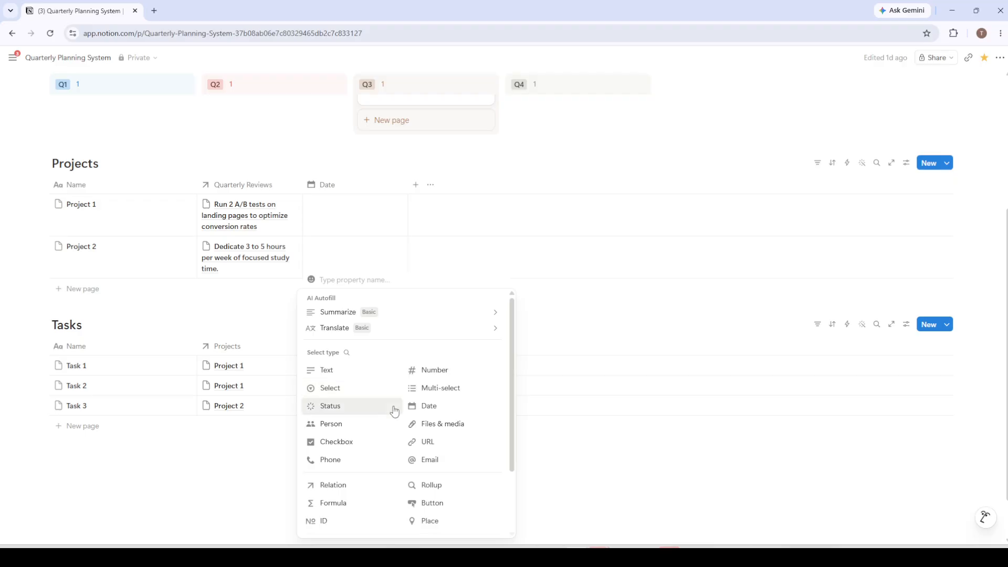
pyautogui.click(334, 442)
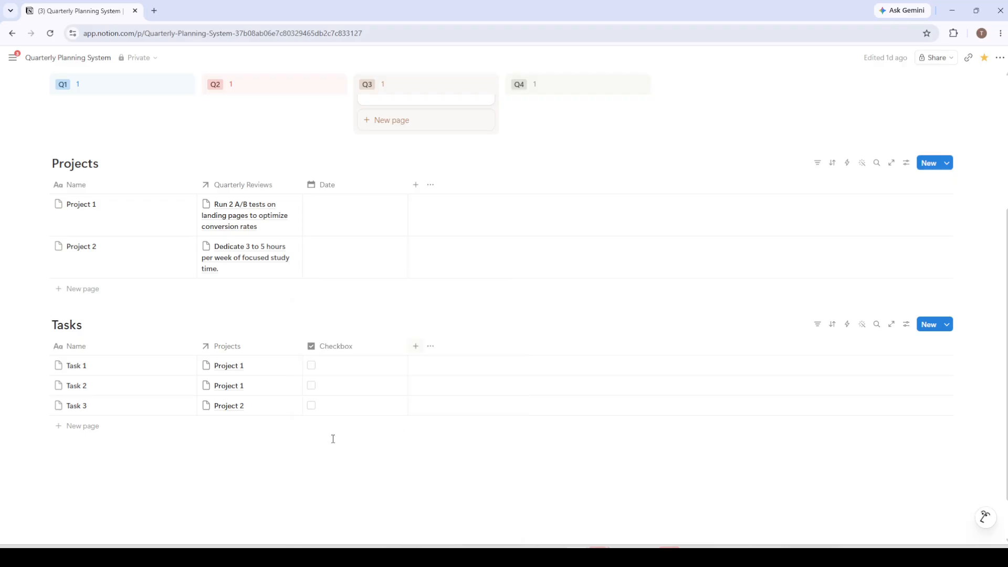
# Rename the Tasks table's checkbox property to Complete, keeping its type
pyautogui.click(342, 347)
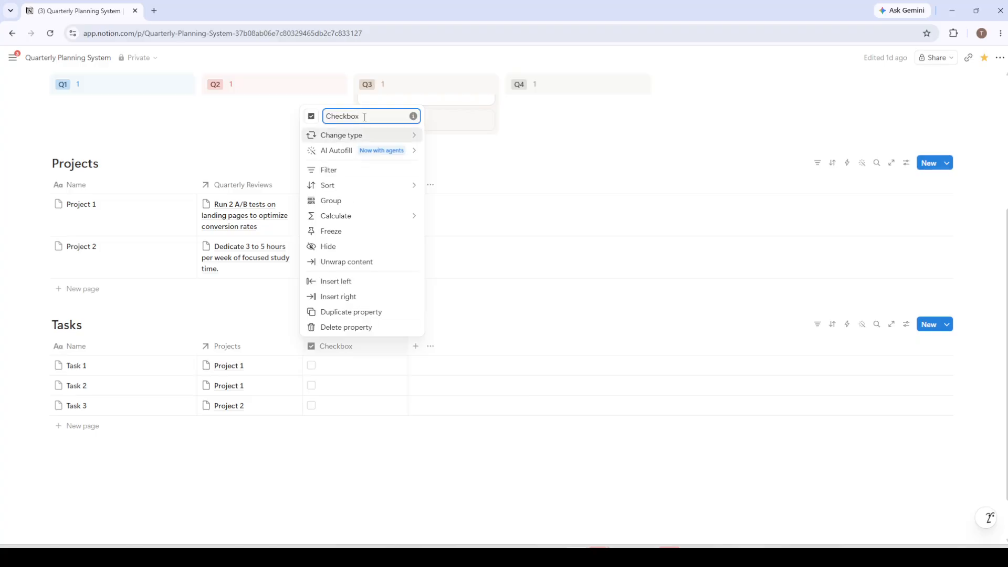
pyautogui.hotkey('ctrl', 'a')
pyautogui.write('Compl')
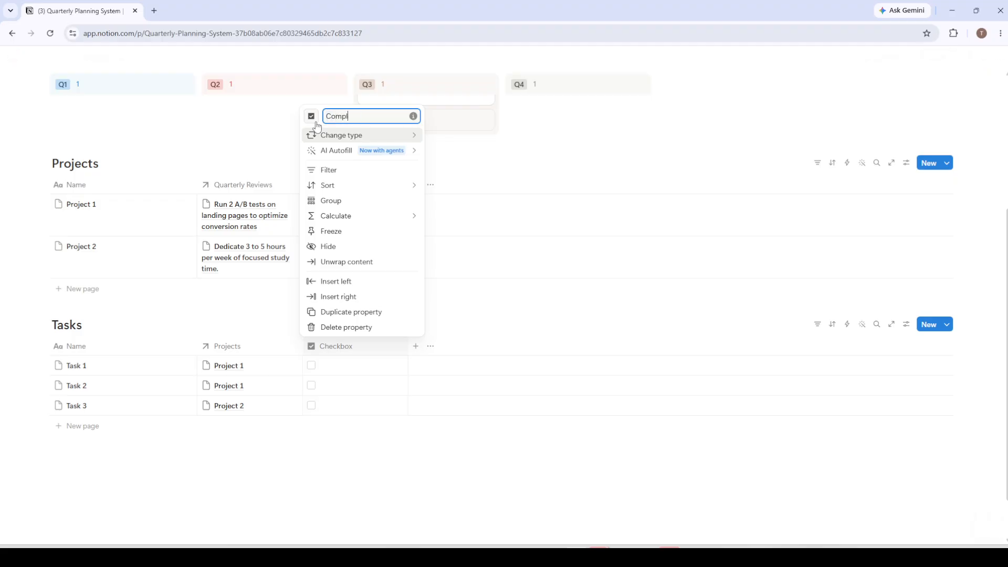
pyautogui.write('ete')
pyautogui.click(317, 126)
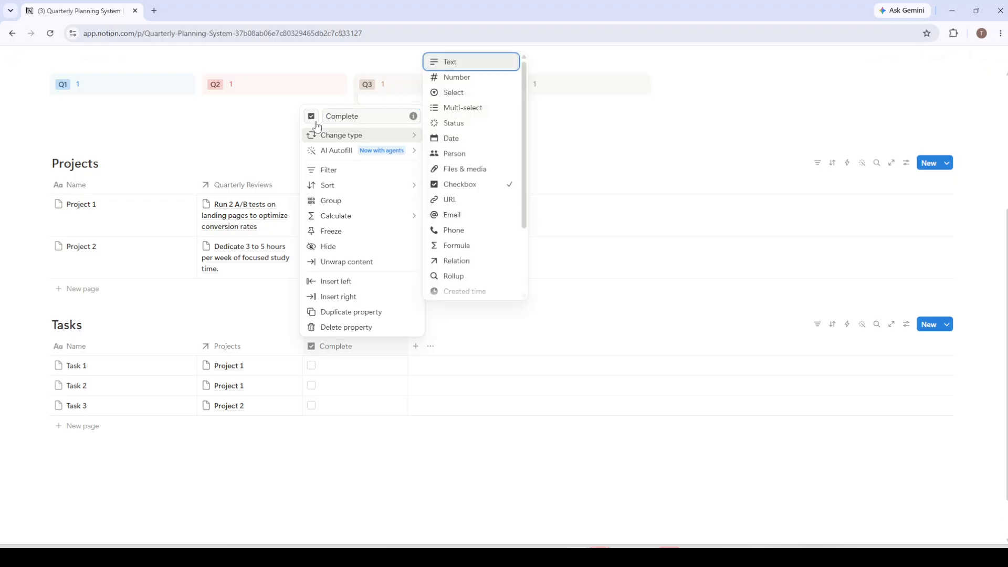
pyautogui.click(490, 449)
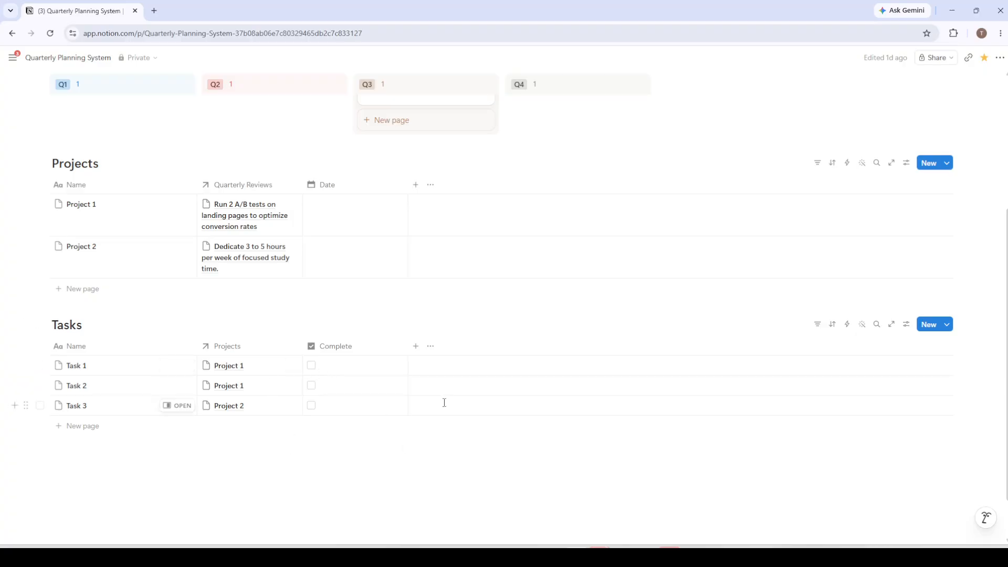
# Try out the Complete checkboxes by ticking Task 1, Task 2 and Task 3 and clearing all three again
pyautogui.click(311, 367)
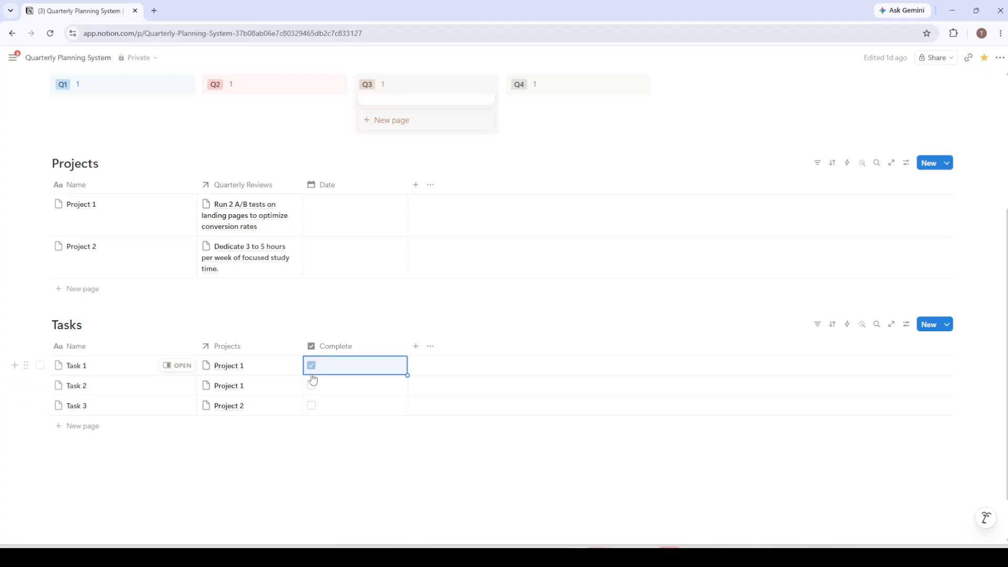
pyautogui.click(312, 387)
pyautogui.click(312, 406)
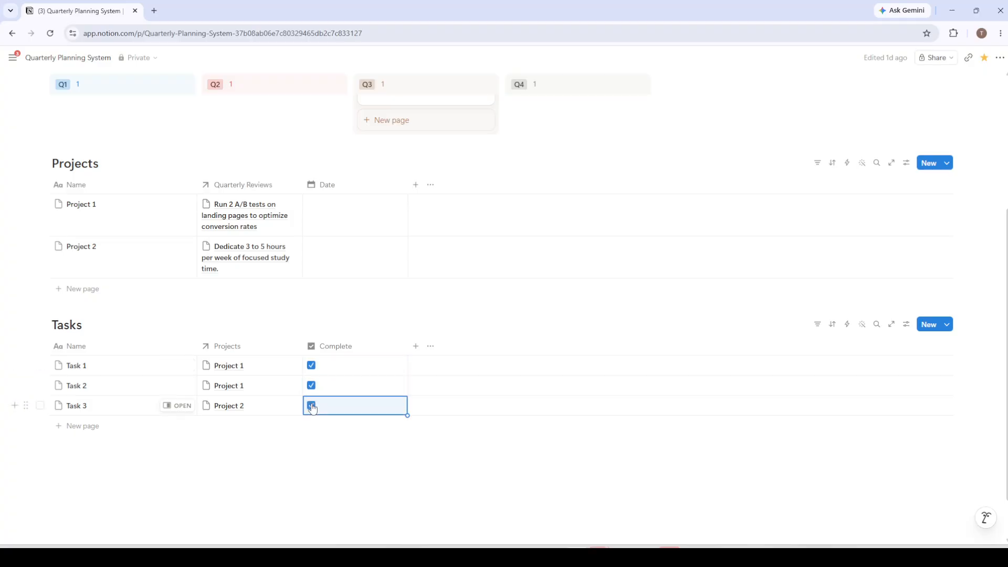
pyautogui.click(312, 385)
pyautogui.click(311, 365)
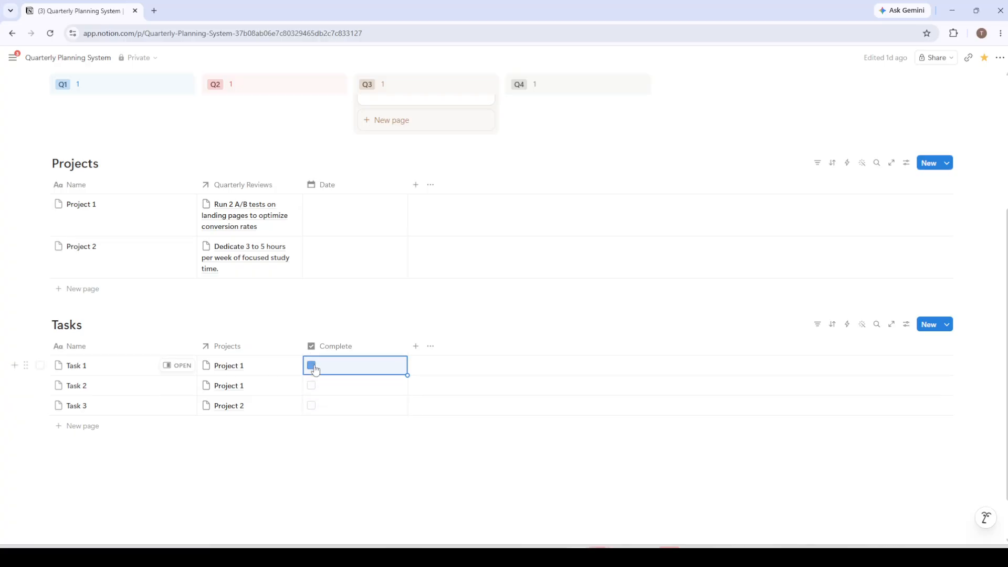
pyautogui.click(595, 431)
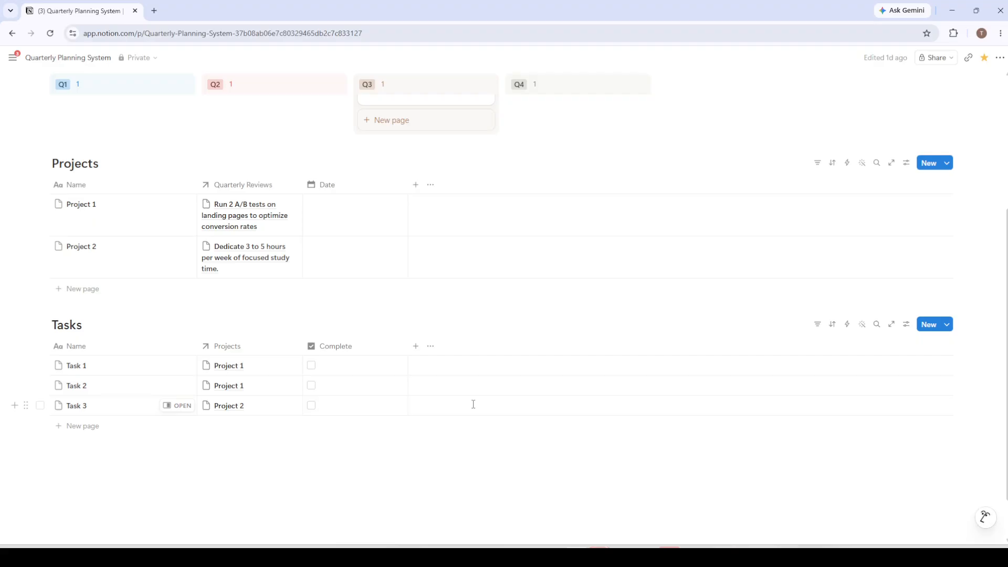
pyautogui.scroll(4, 473, 404)
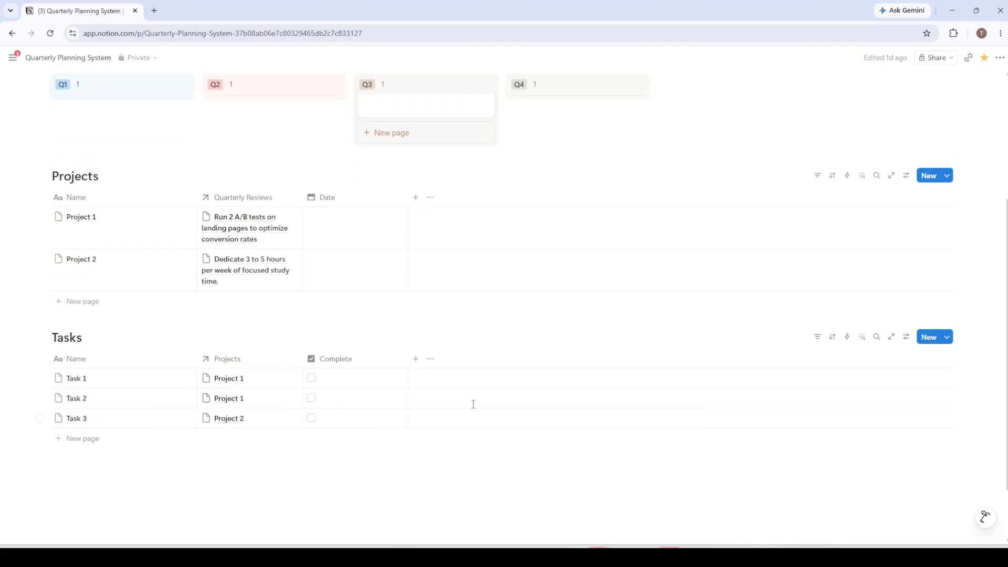